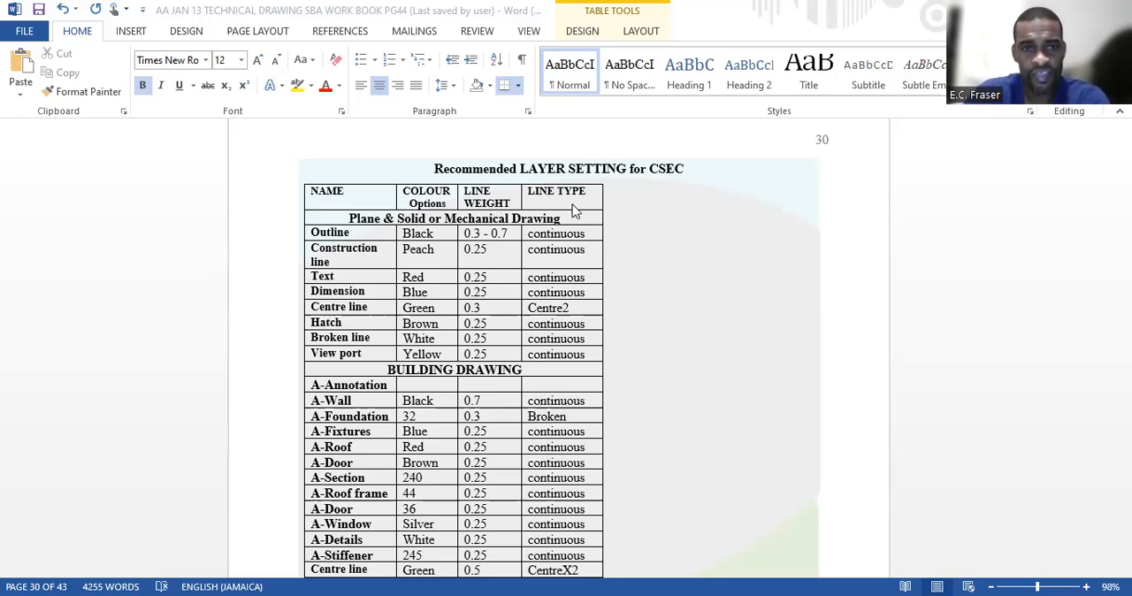
Switch from the layer-setting table to AutoCAD Architecture and create a new layer named OUTLINE
scroll(507, 288, down, 1)
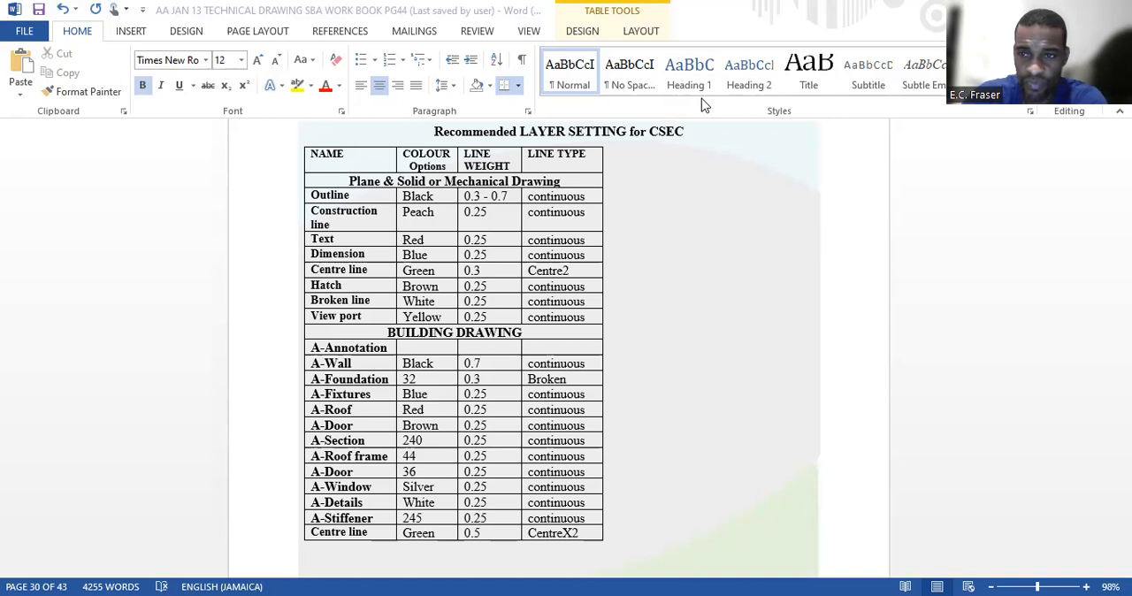
key(alt+Tab)
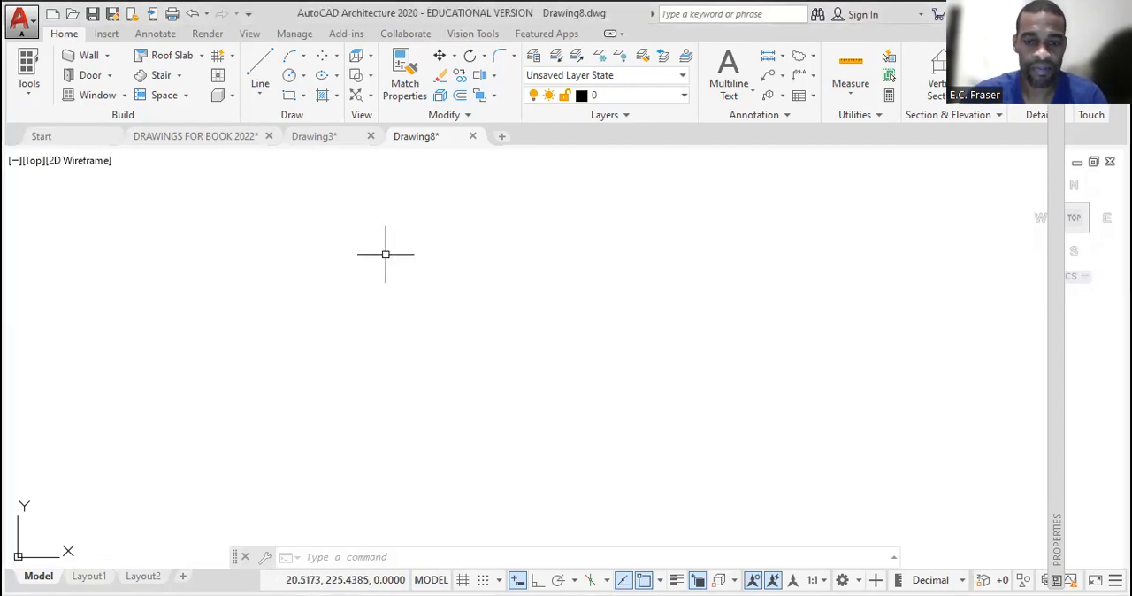
text(LA)
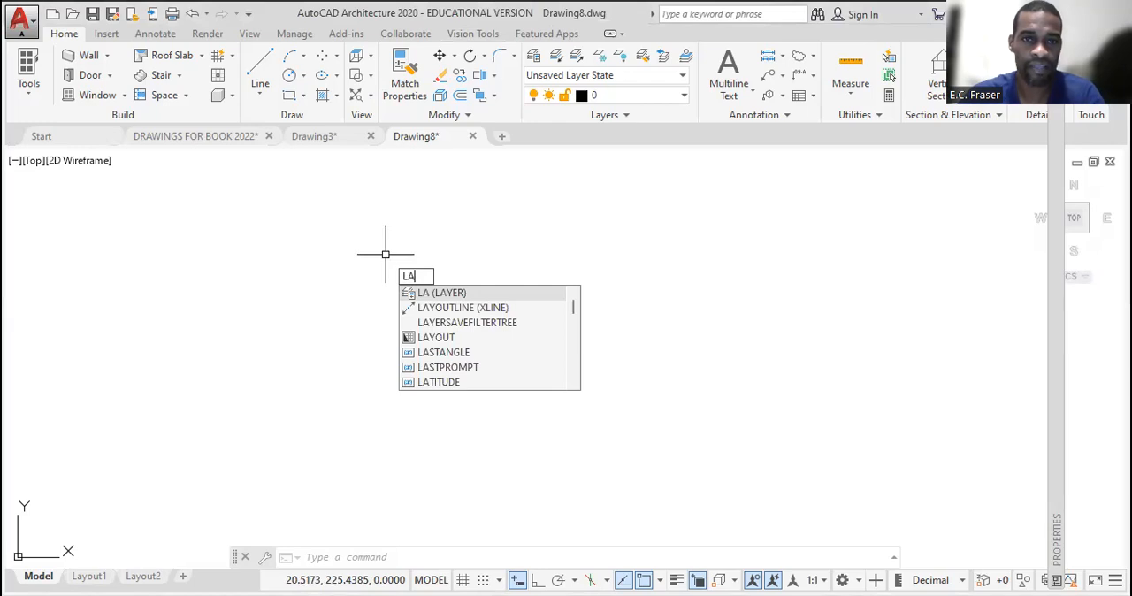
key(Return)
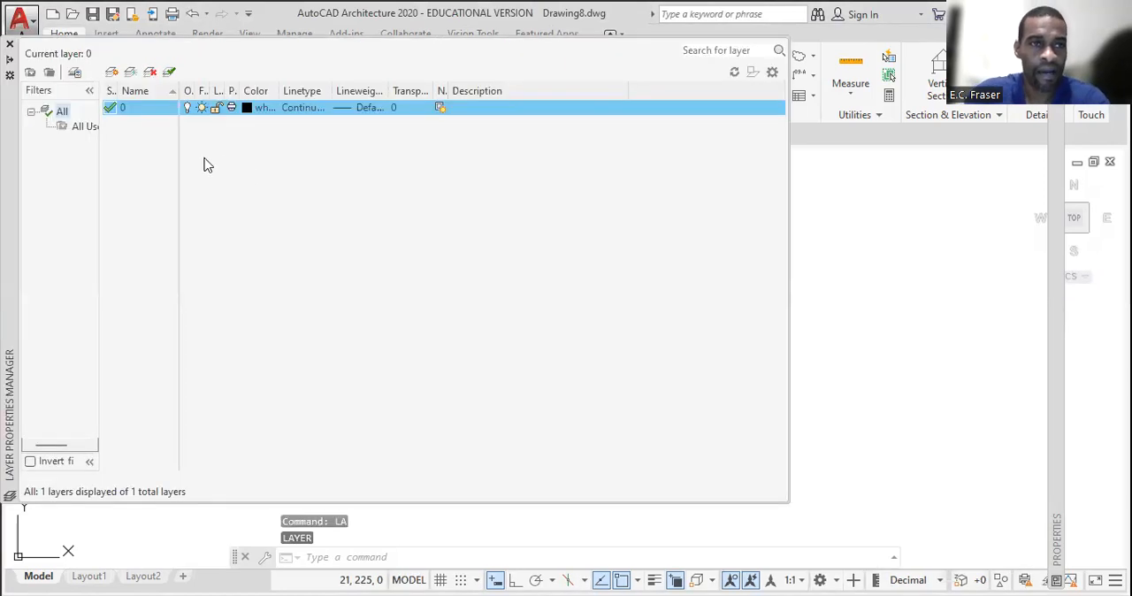
click(112, 72)
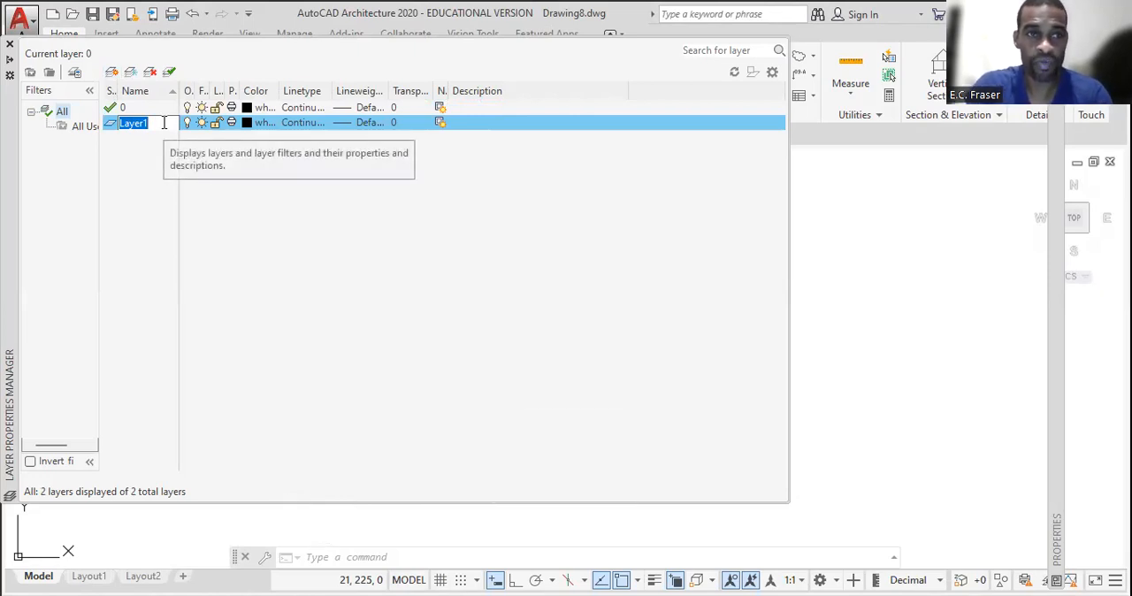
text(OU)
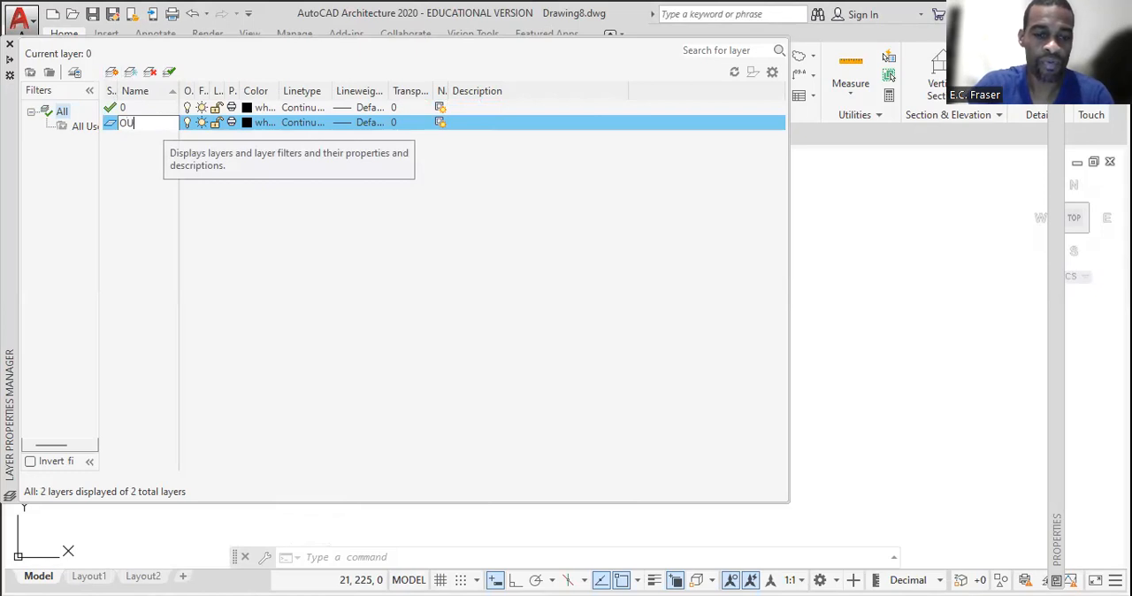
text(TLINE)
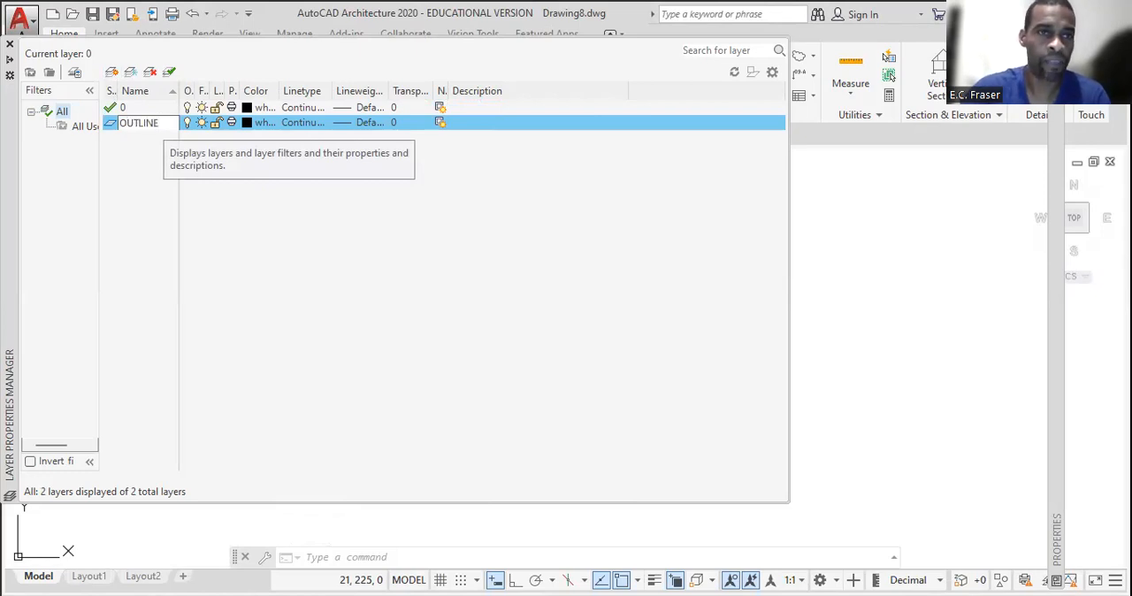
key(Return)
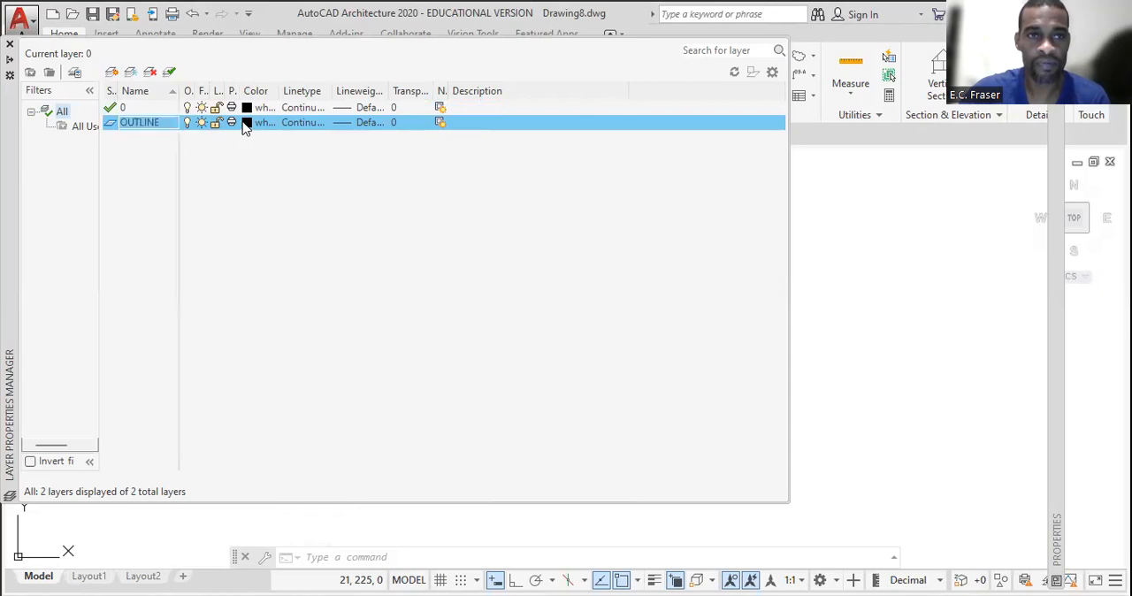
Set the OUTLINE layer's colour to red and its lineweight to 0.30 mm
click(246, 124)
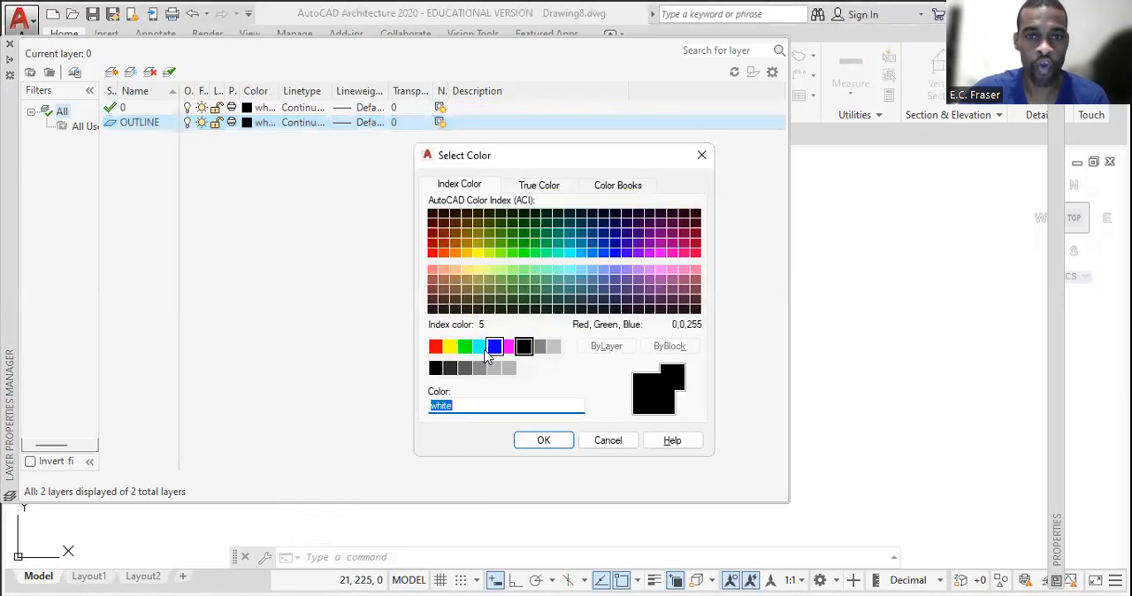
click(436, 347)
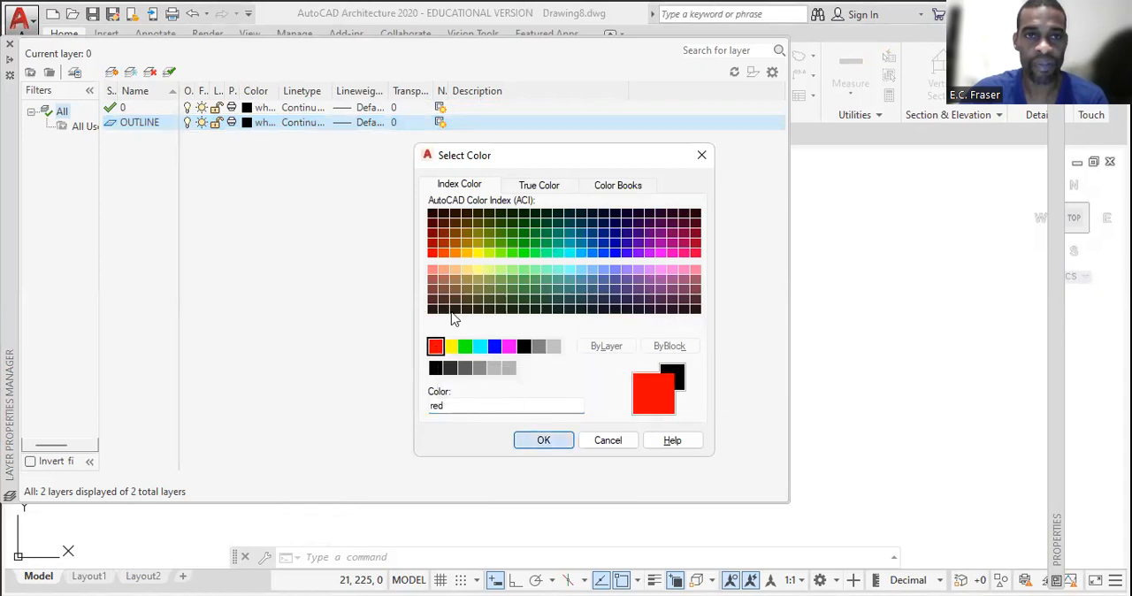
key(Return)
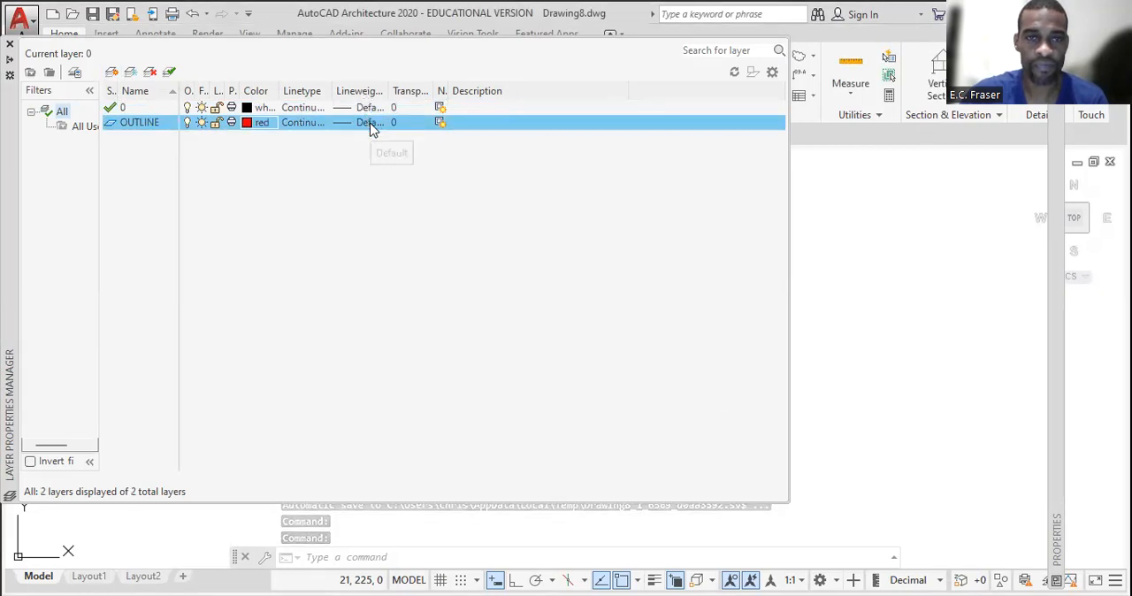
click(371, 128)
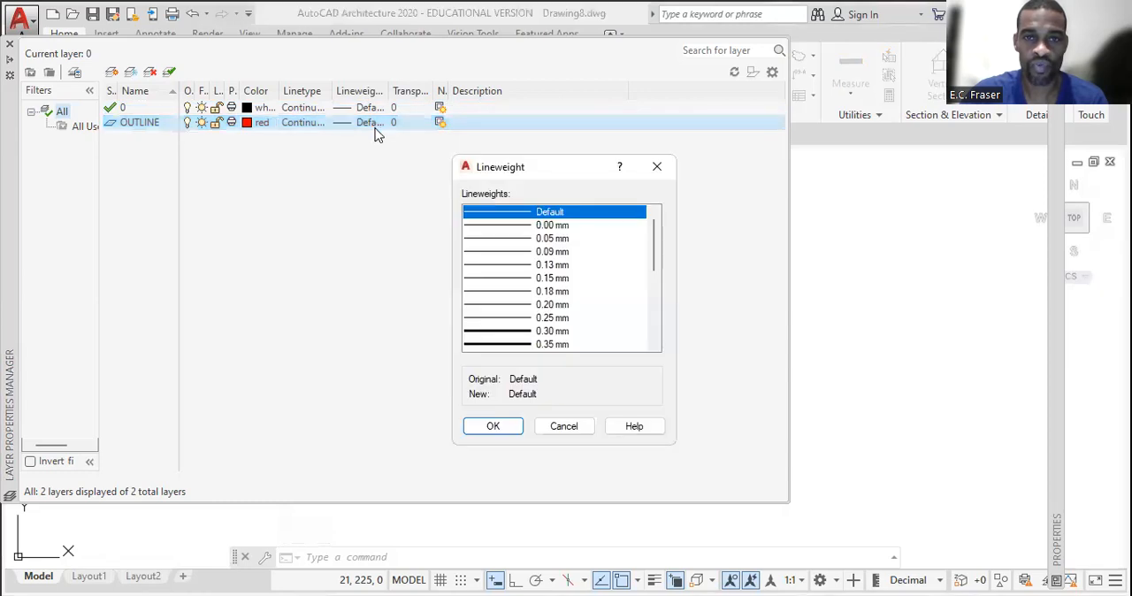
click(506, 332)
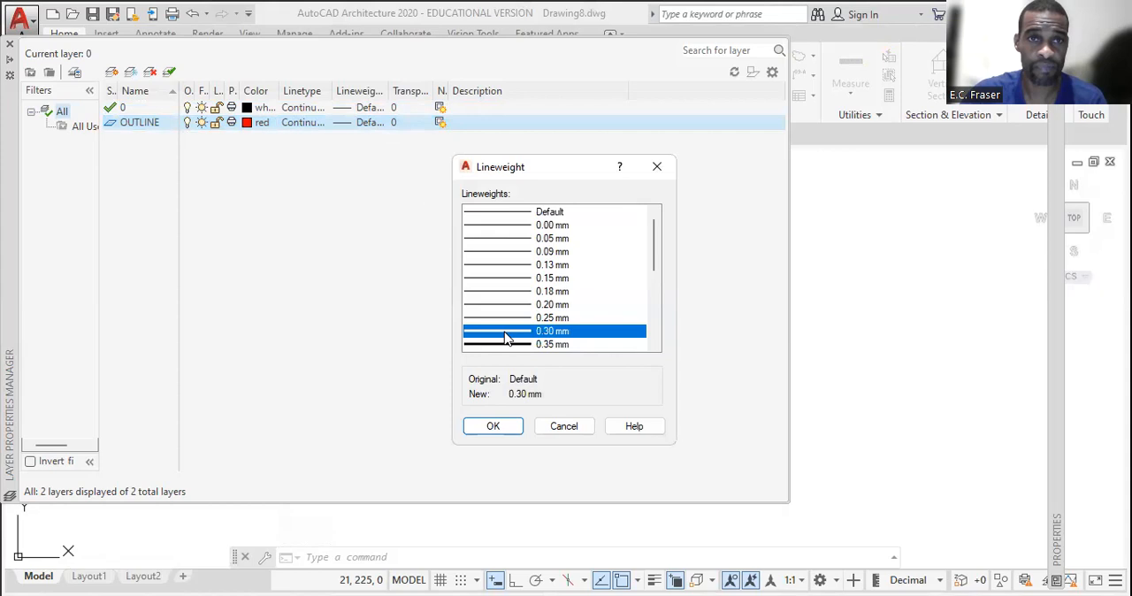
click(492, 426)
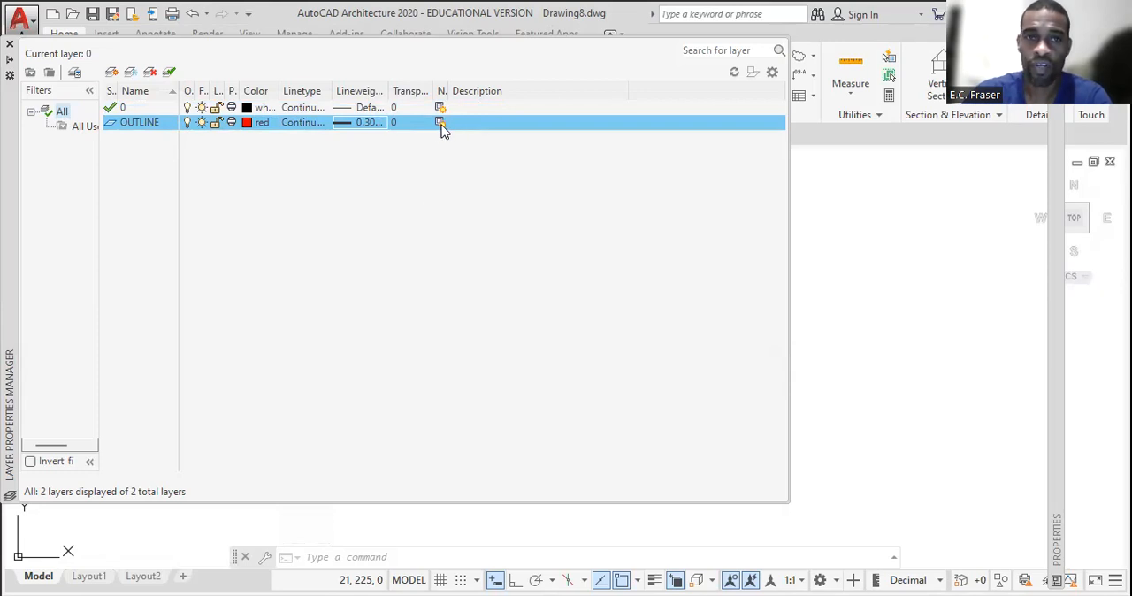
click(232, 122)
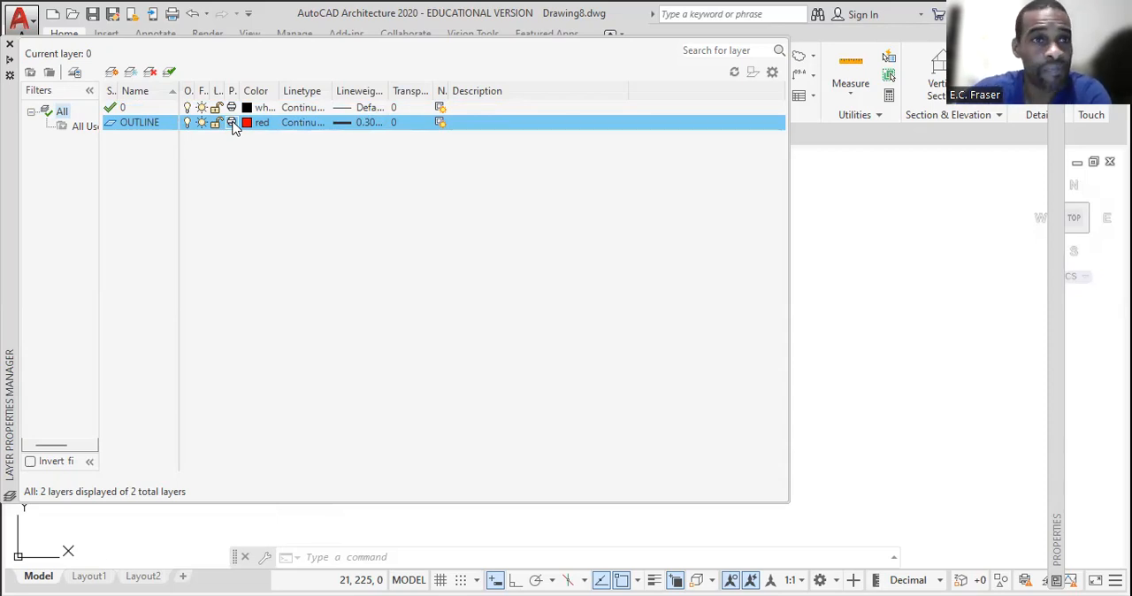
Add another new layer named CON below the OUTLINE layer
click(113, 74)
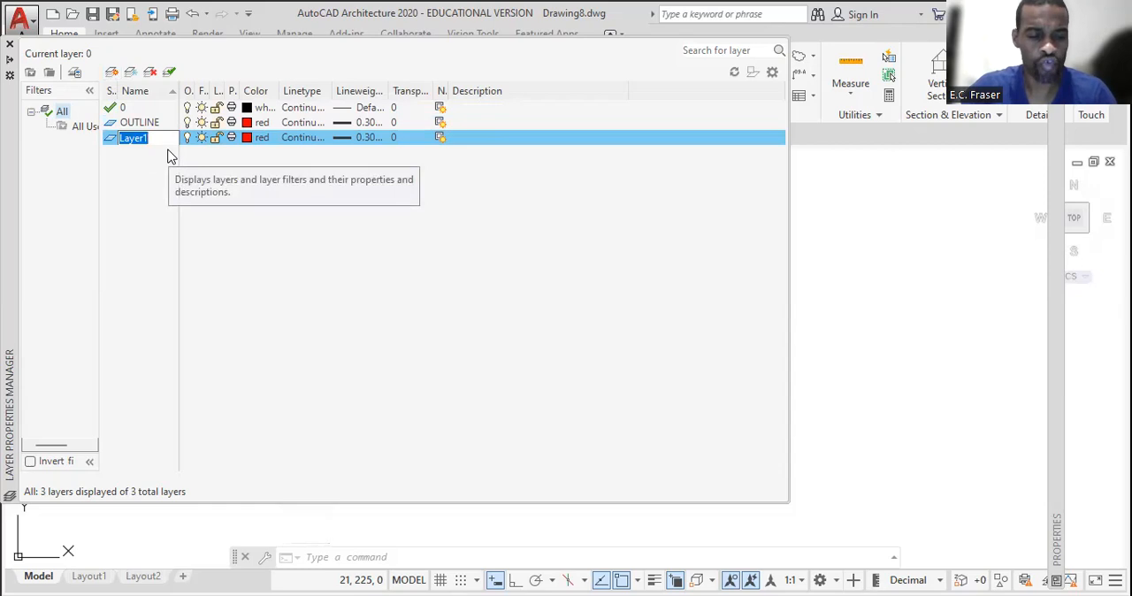
text(CON)
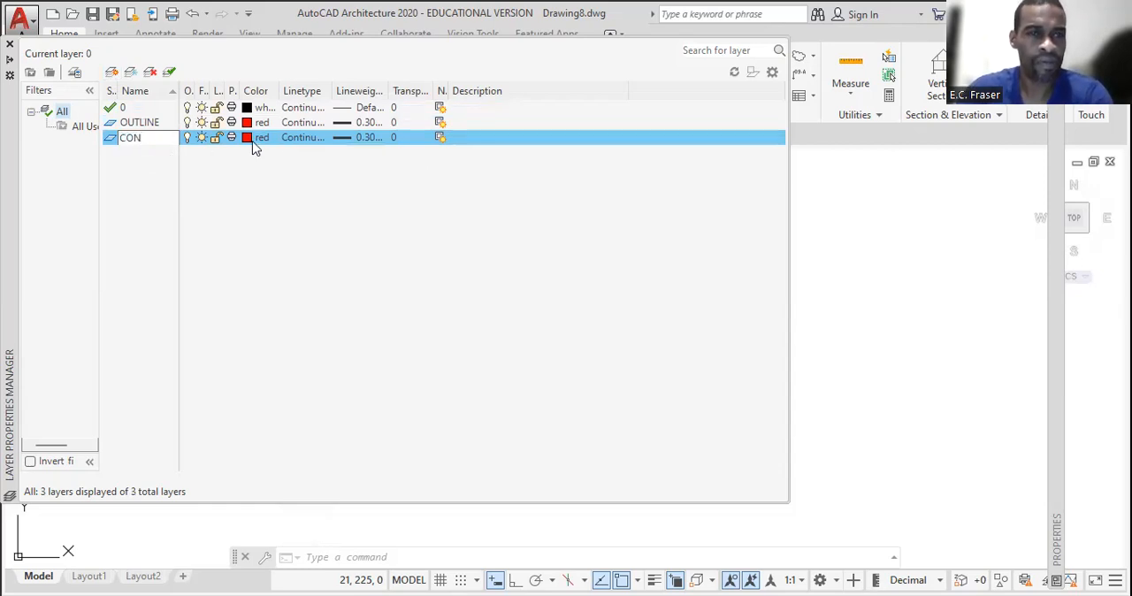
key(Return)
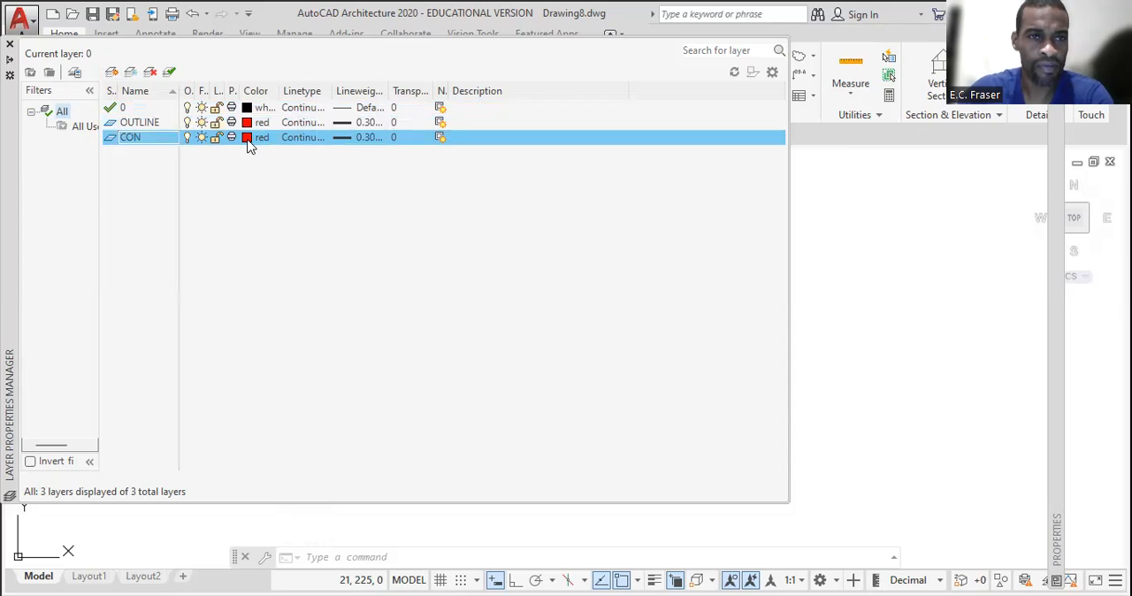
Set the CON layer's colour to index 21 and its lineweight to 0.25 mm
click(248, 139)
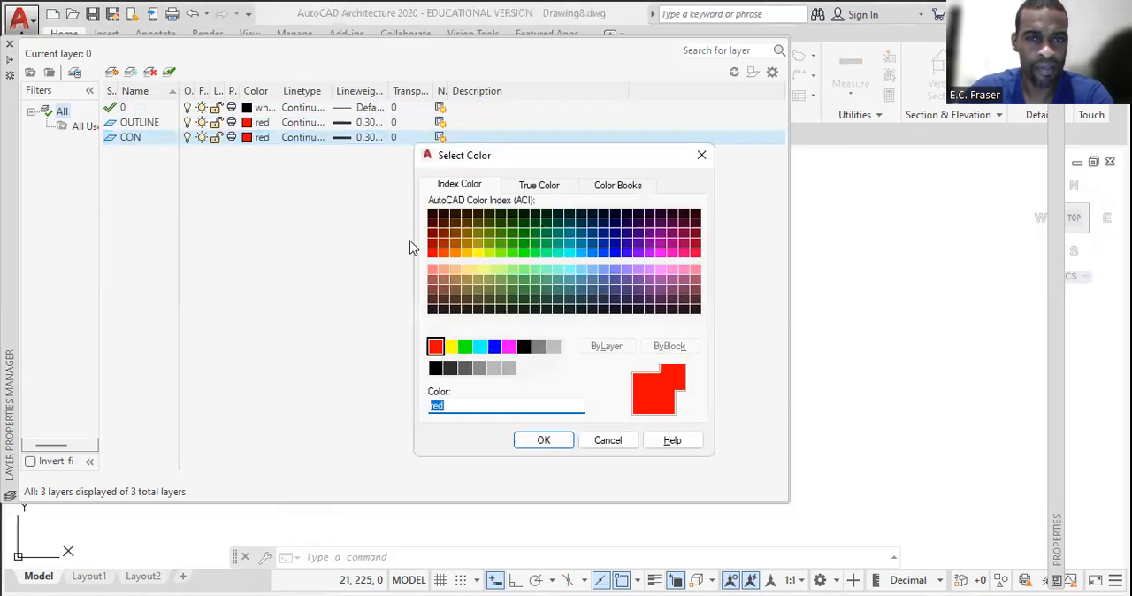
click(444, 274)
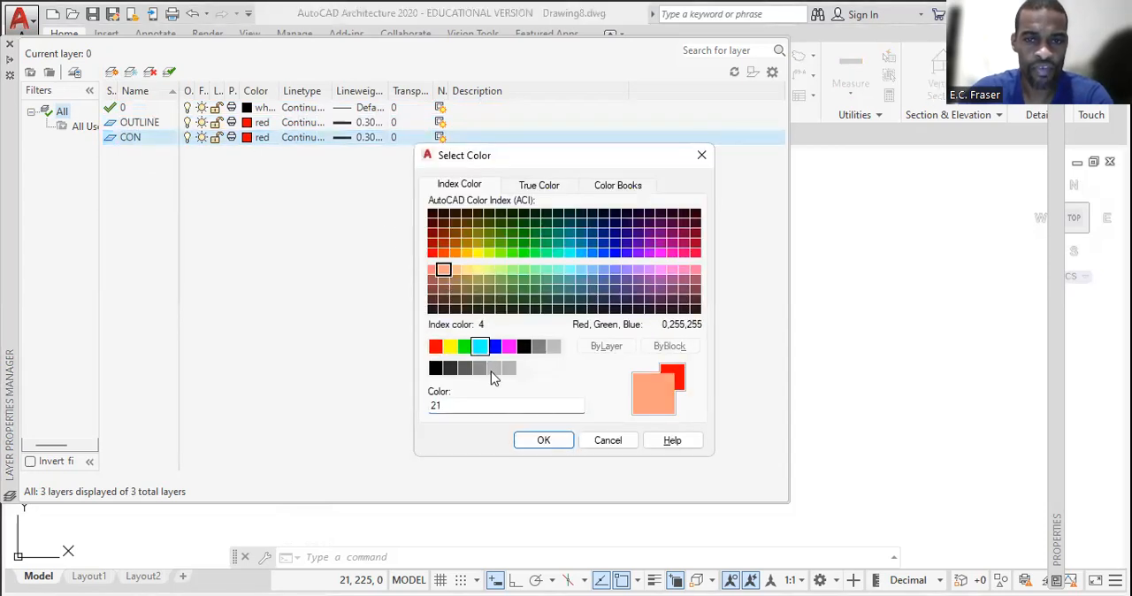
click(544, 441)
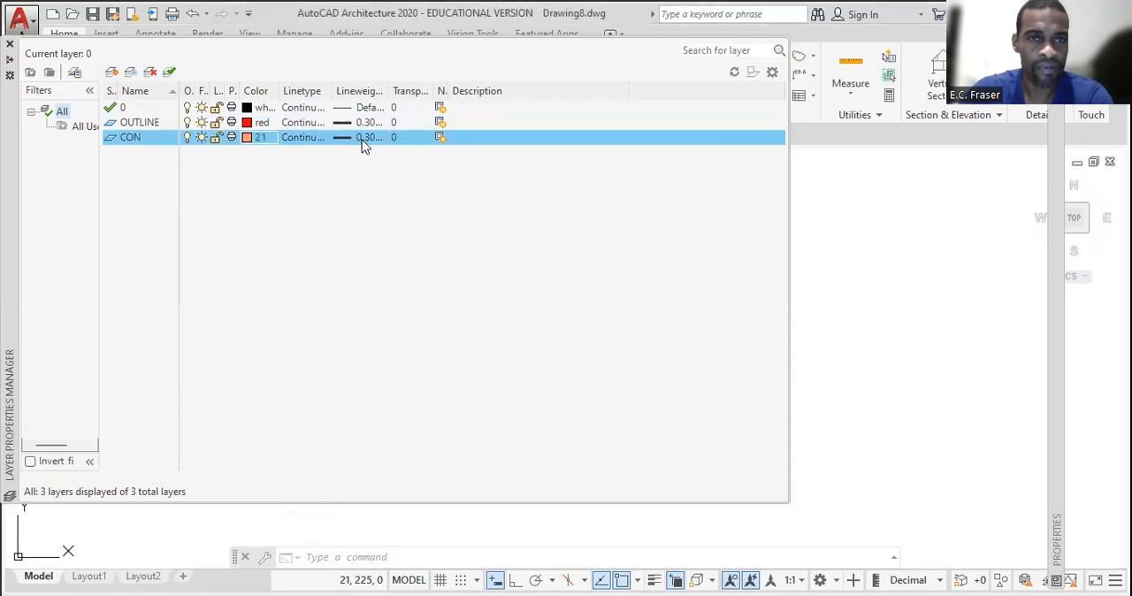
click(362, 140)
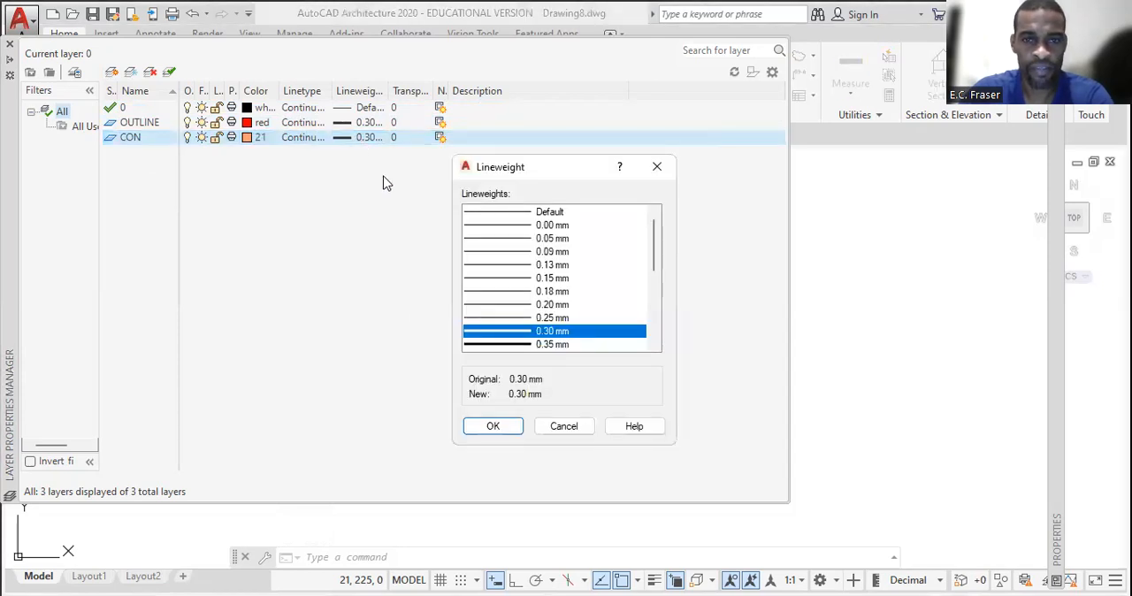
click(488, 318)
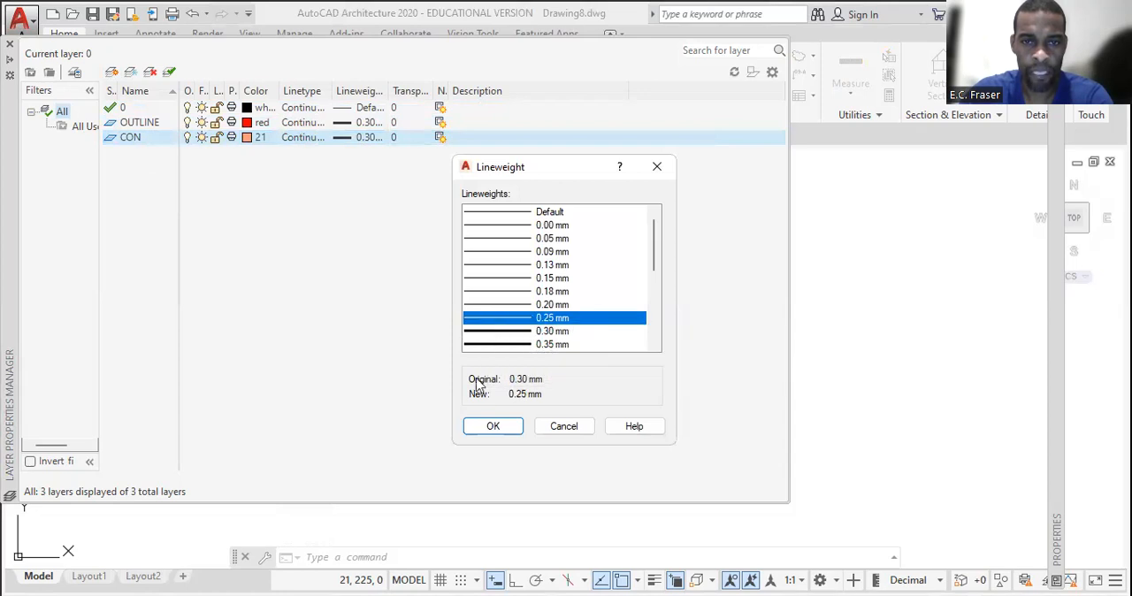
click(494, 429)
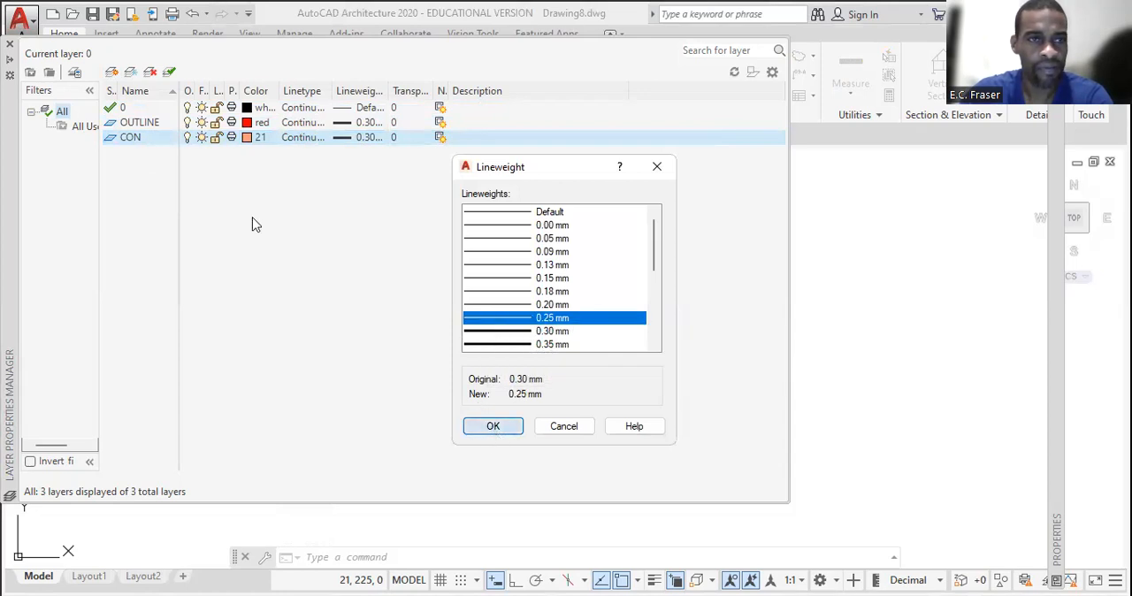
Create a new layer named CENTRE and set its colour to green
click(111, 71)
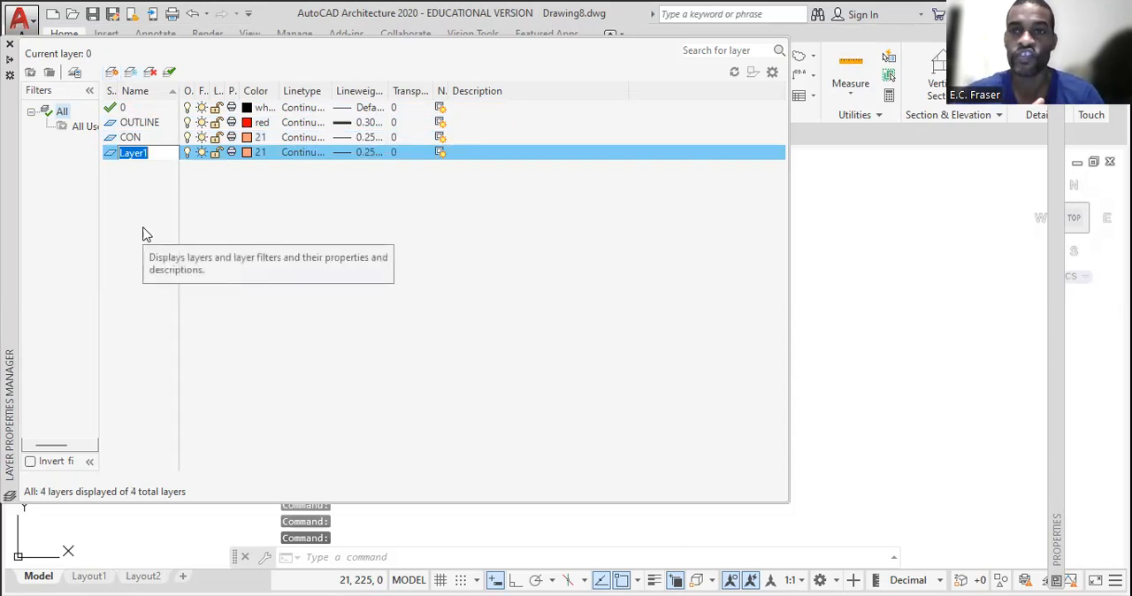
text(CENTRE)
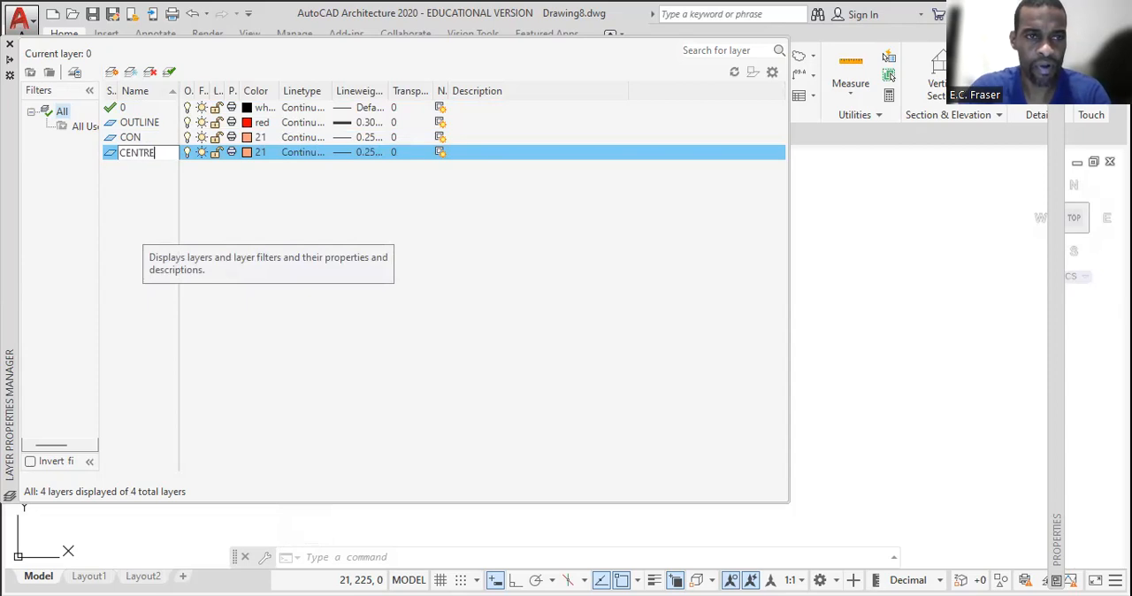
click(247, 156)
click(246, 154)
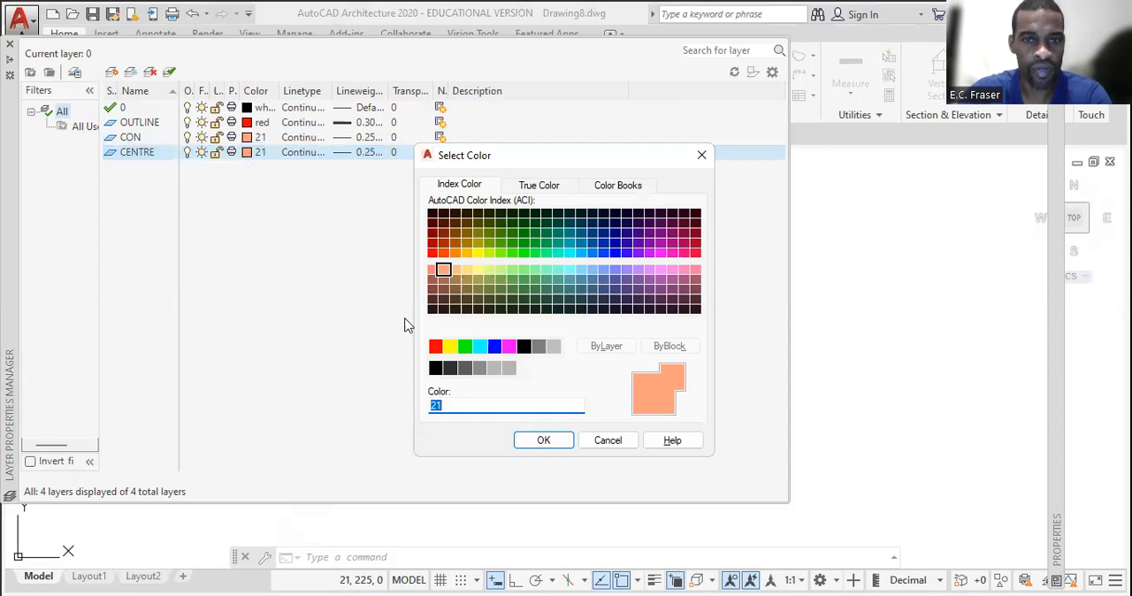
click(464, 346)
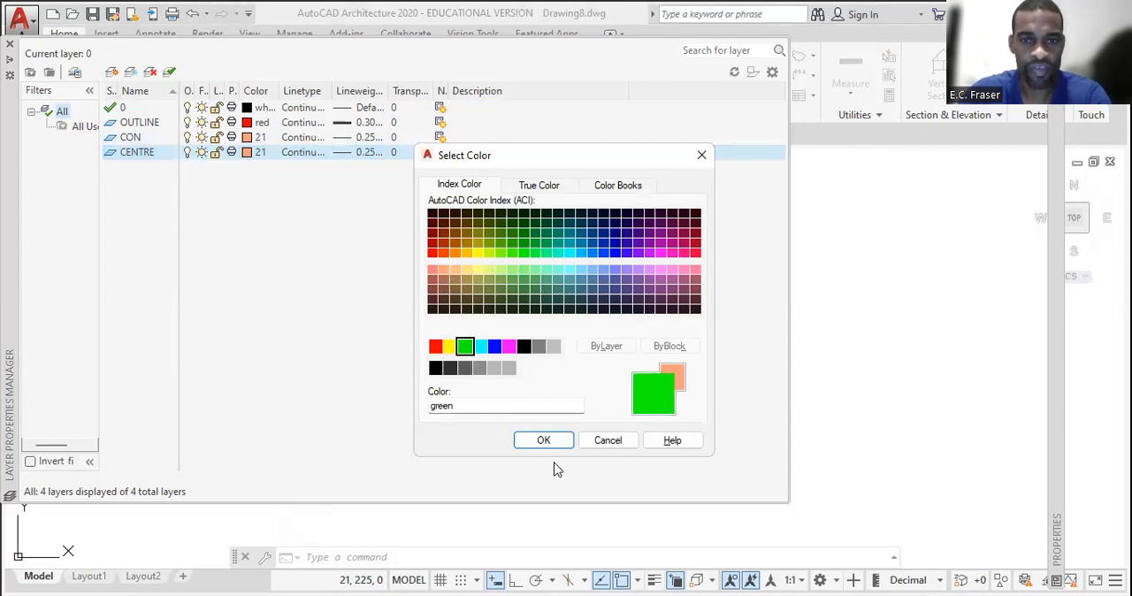
click(543, 440)
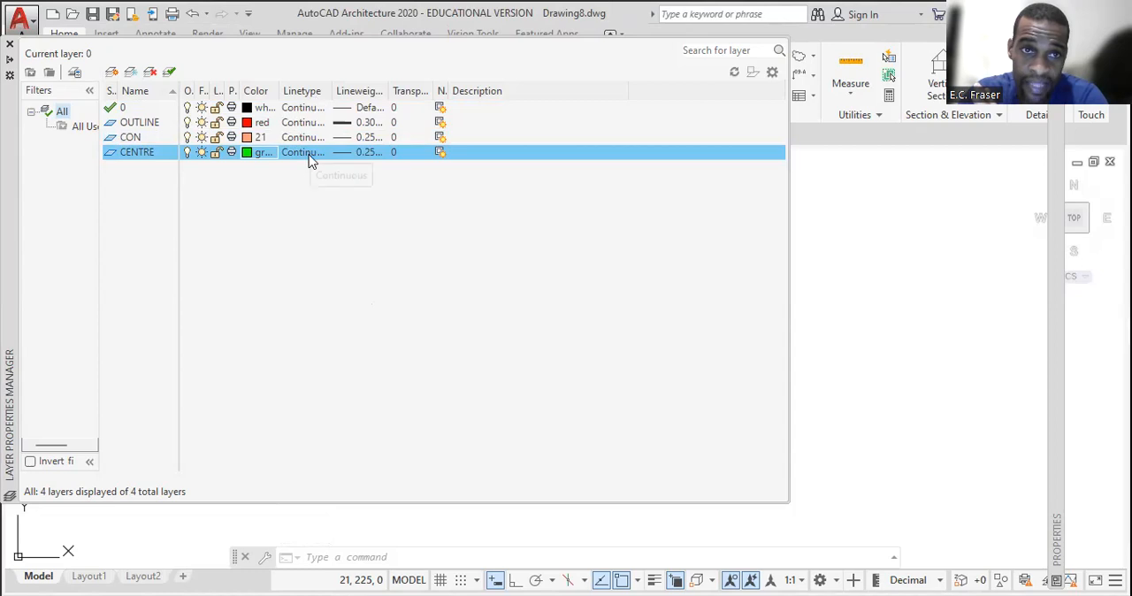
Load the CENTER linetype from acadiso.lin and assign it to the CENTRE layer
click(310, 160)
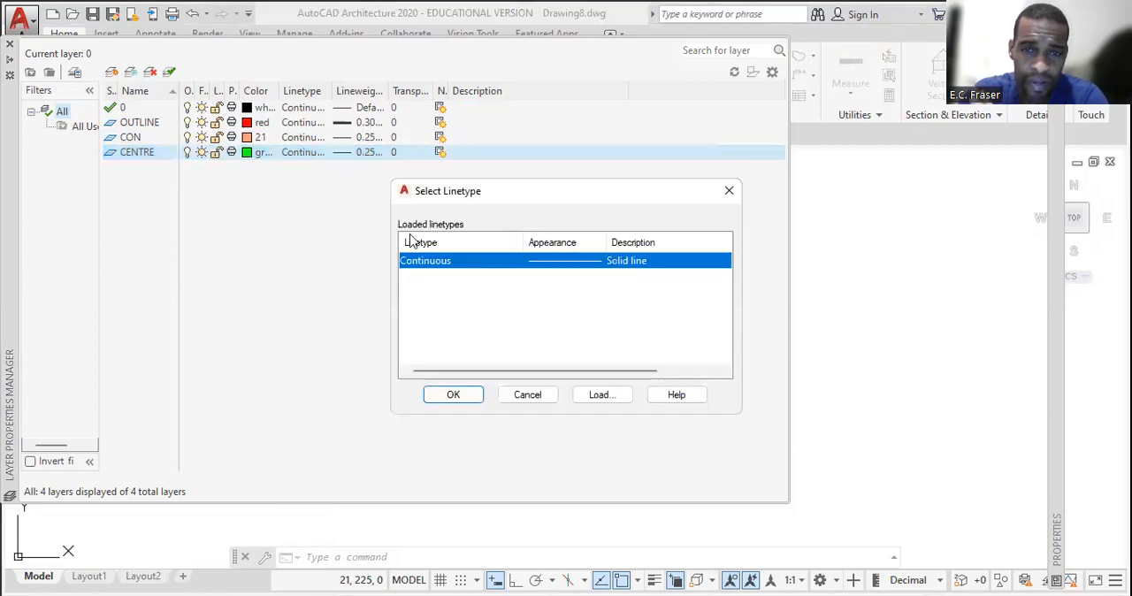
click(603, 396)
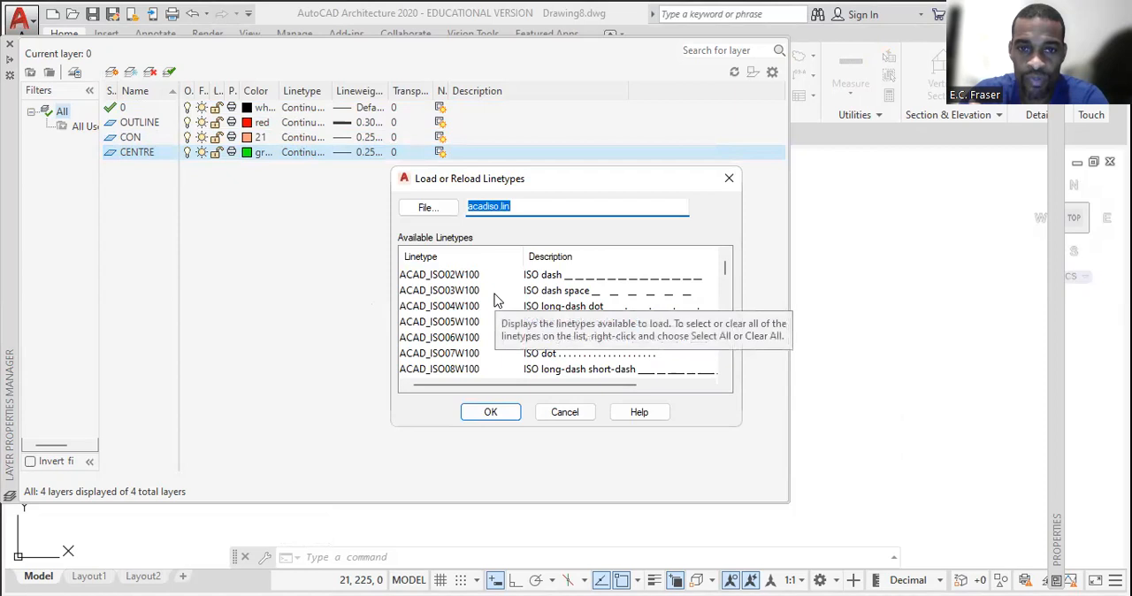
scroll(495, 301, down, 7)
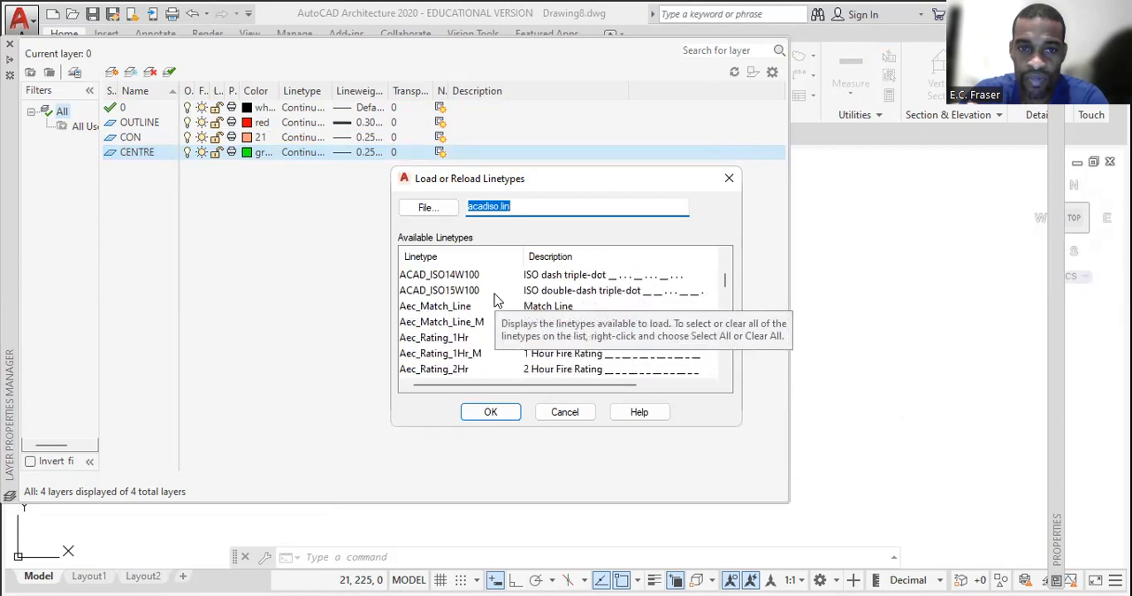
scroll(495, 300, down, 2)
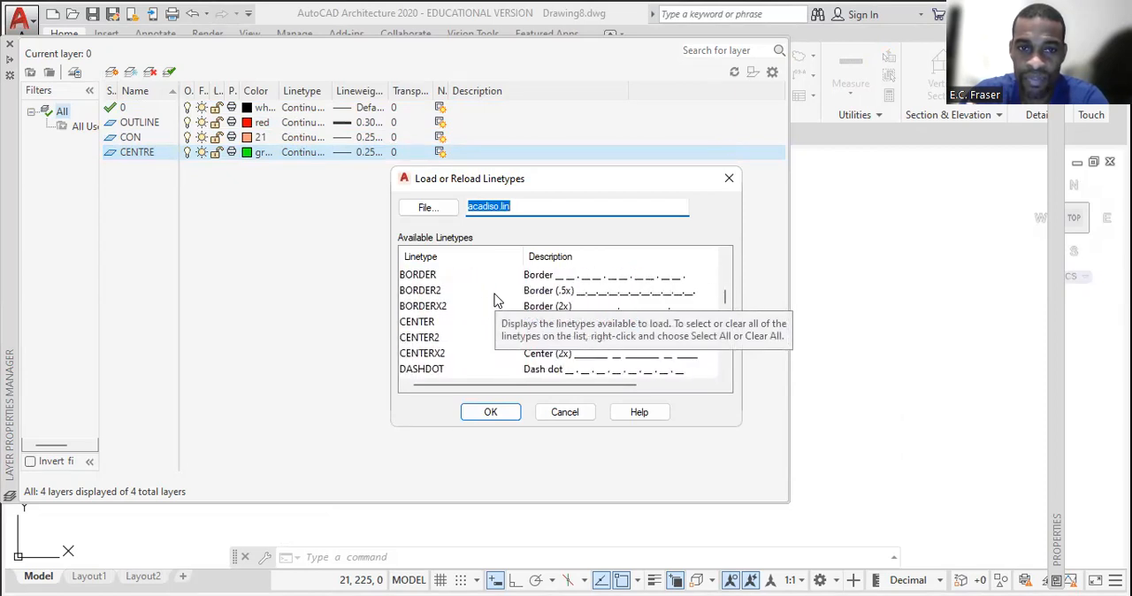
click(426, 323)
click(492, 414)
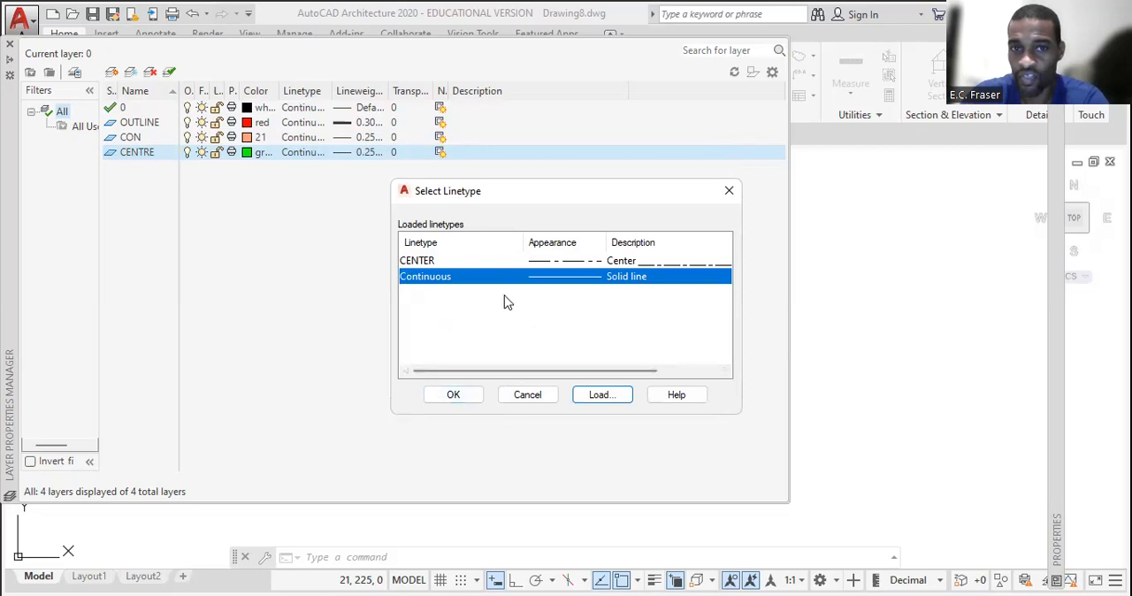
click(433, 262)
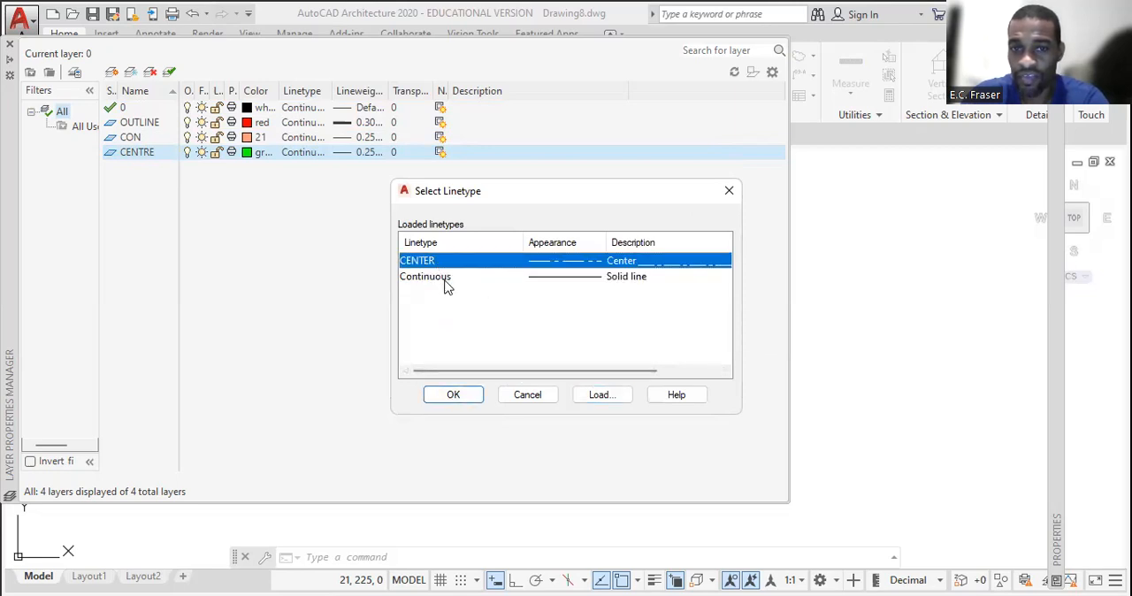
click(456, 398)
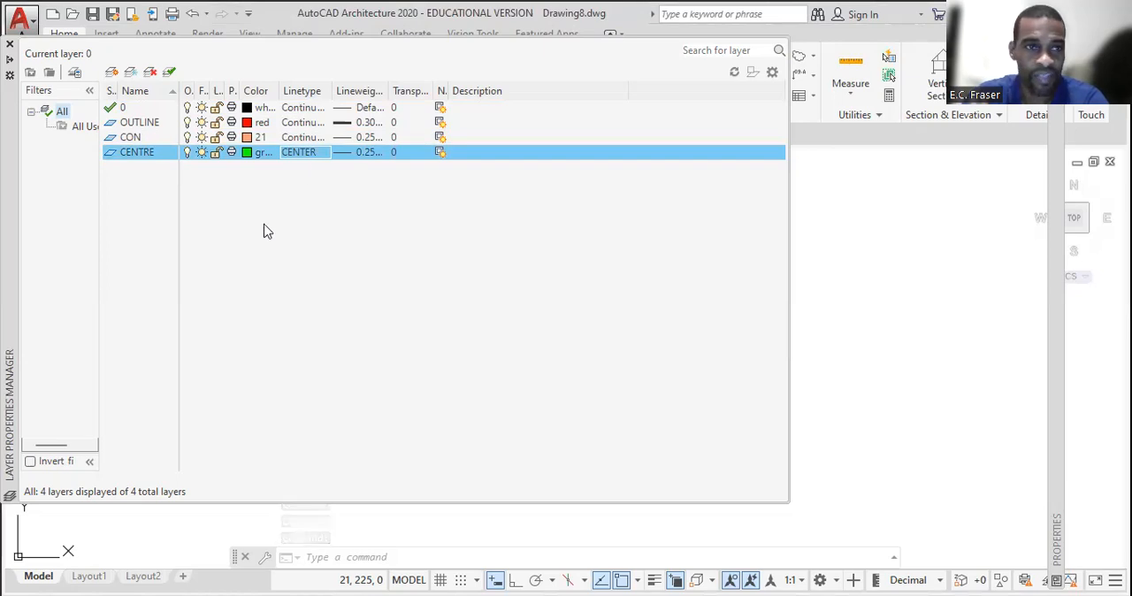
Make the OUTLINE, CON and CENTRE layers current one after another, ending with CENTRE
click(106, 125)
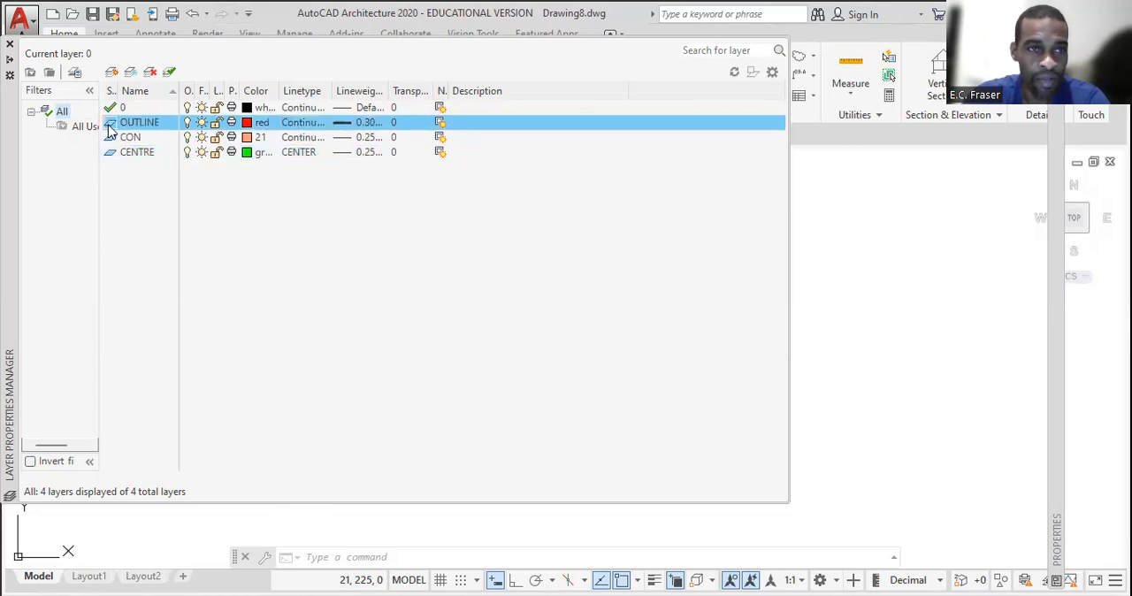
double_click(109, 124)
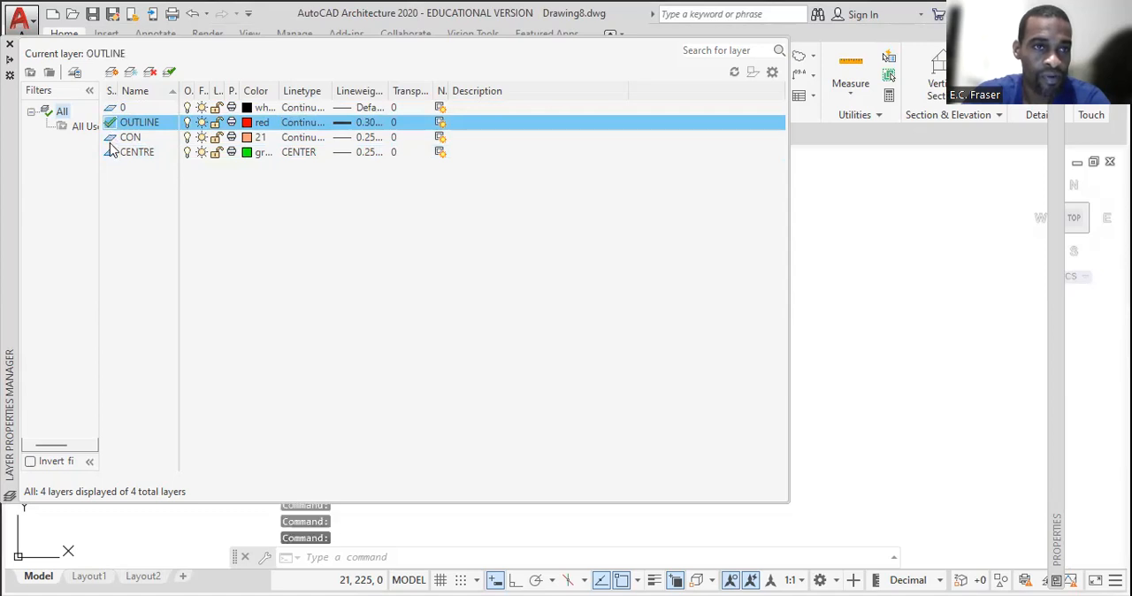
click(112, 139)
double_click(111, 138)
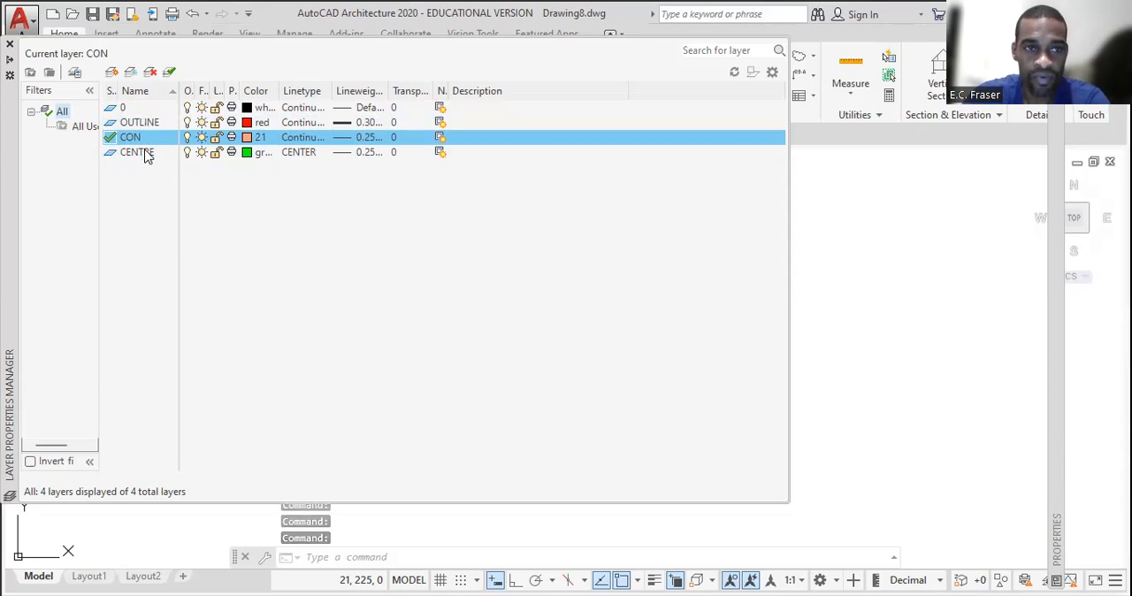
double_click(144, 154)
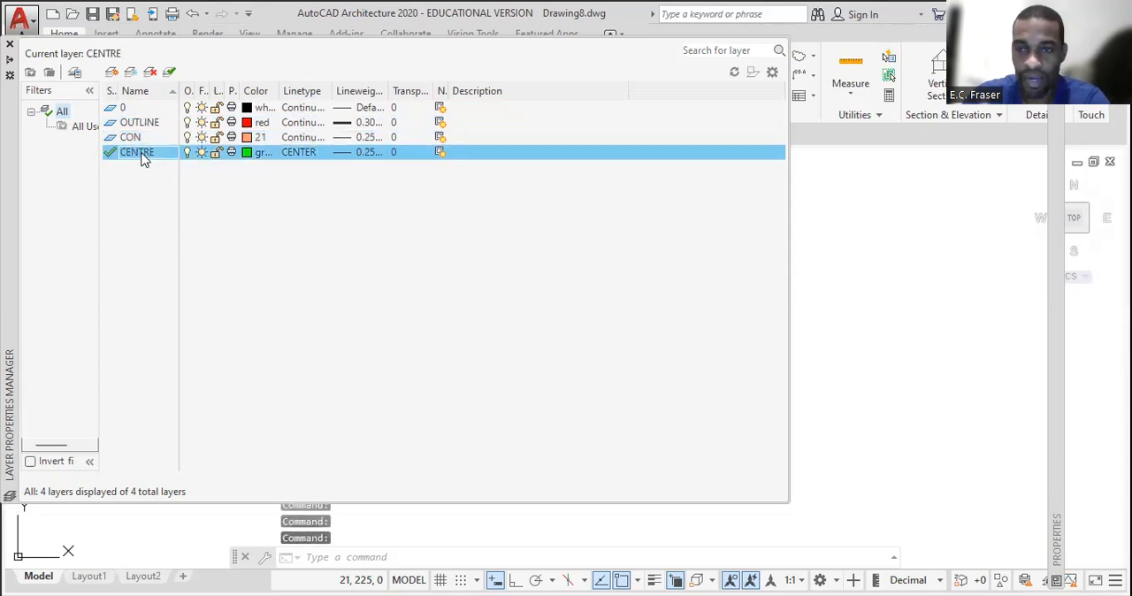